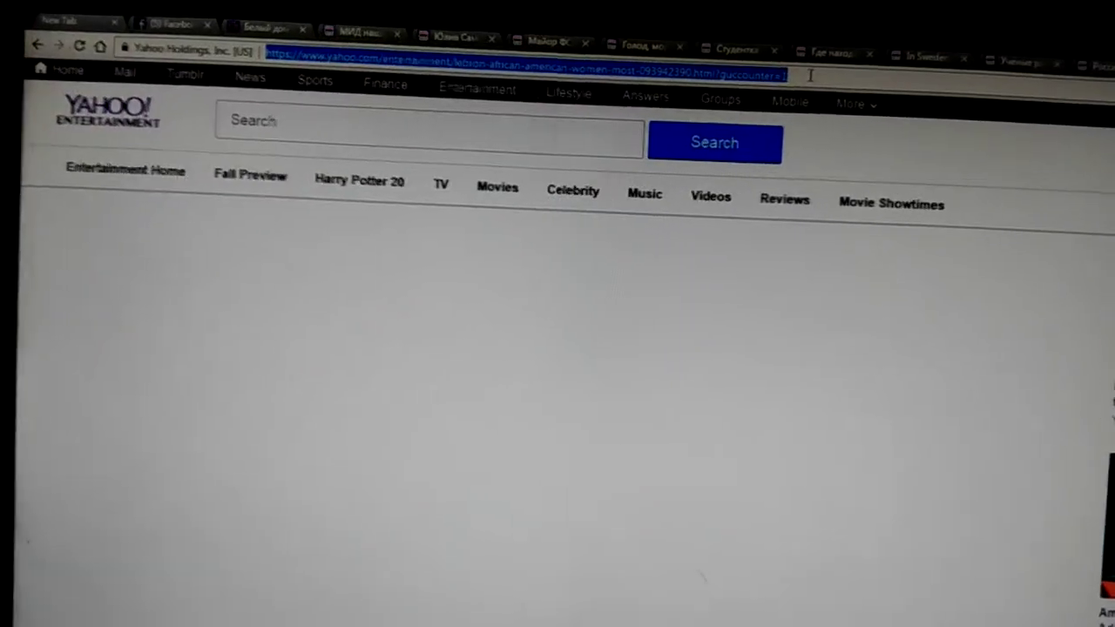
Load the Yahoo Entertainment article on LeBron's remarks about African-American women.
{"action": "key", "text": "Return"}
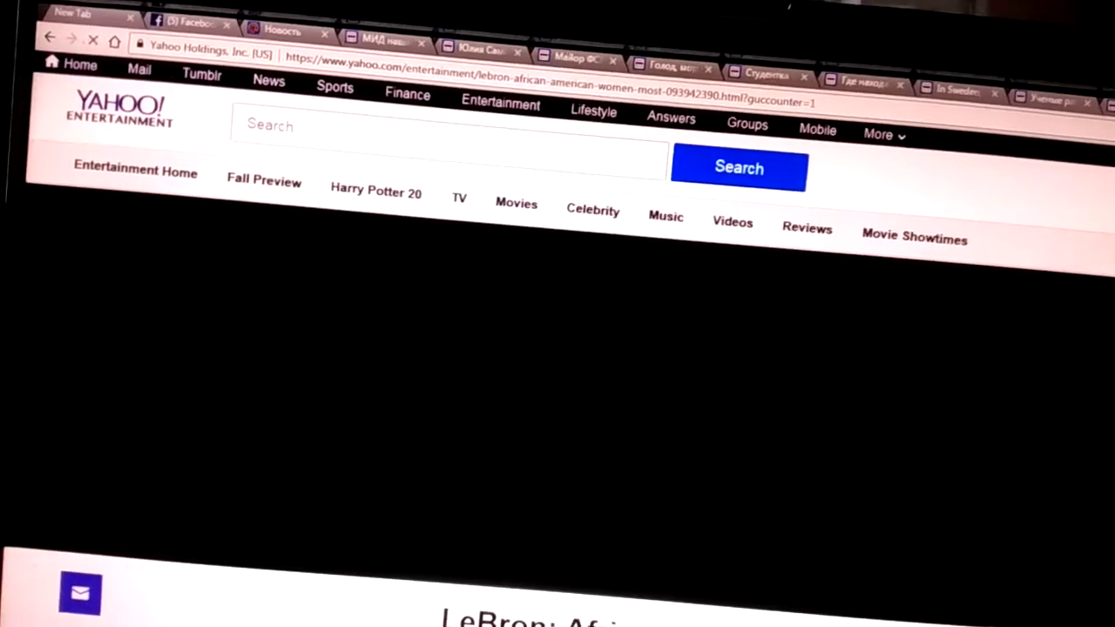
Go back from the LeBron article to the Yahoo homepage.
{"action": "key", "text": "alt+Left"}
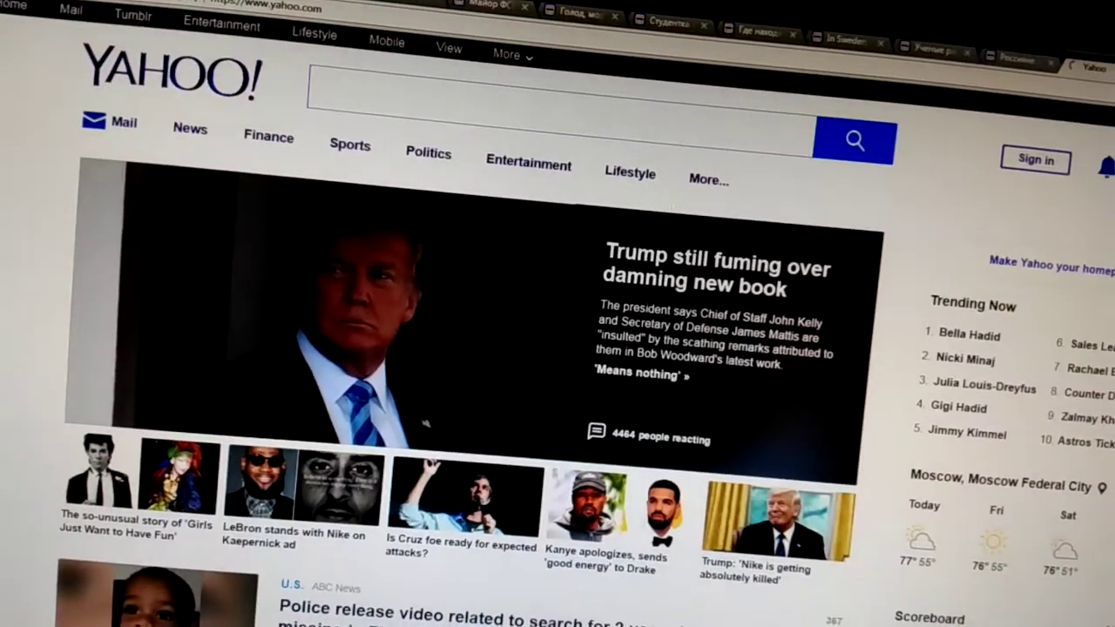
Return to the LeBron article and start signing in to comment on its reactions.
{"action": "key", "text": "alt+Right"}
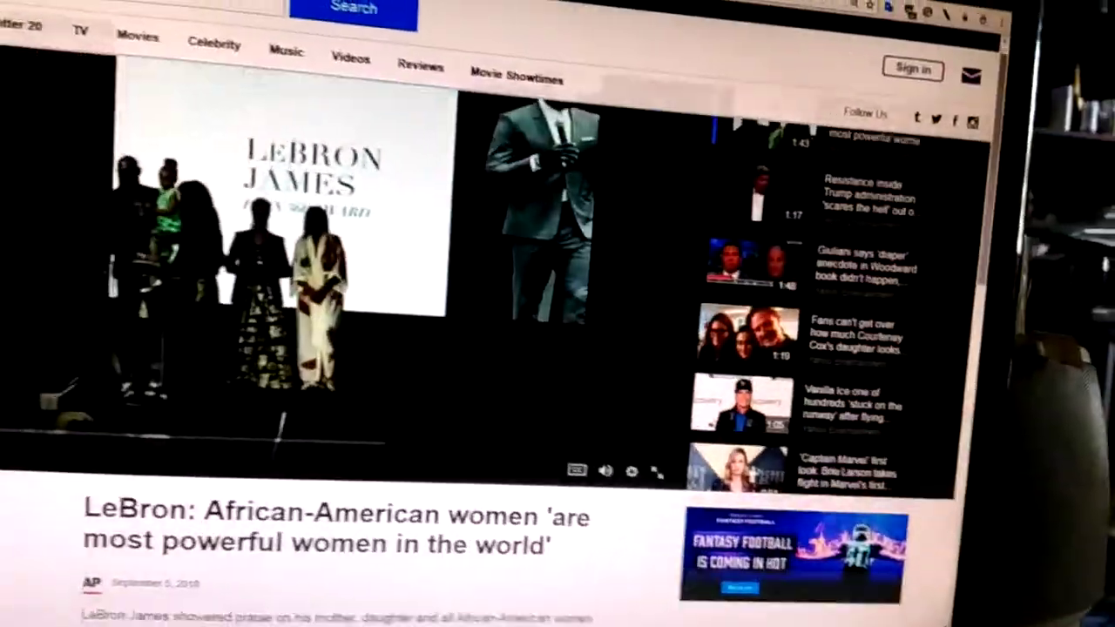
{"action": "scroll", "coordinate": [349, 435], "scroll_direction": "down", "scroll_amount": 3}
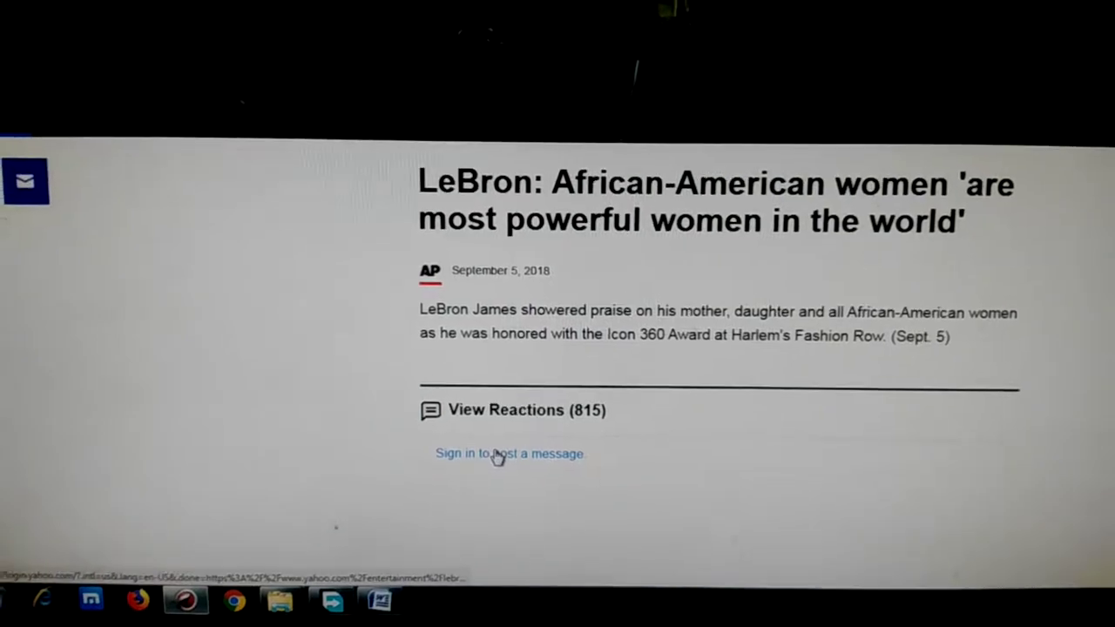
{"action": "left_click", "coordinate": [497, 455]}
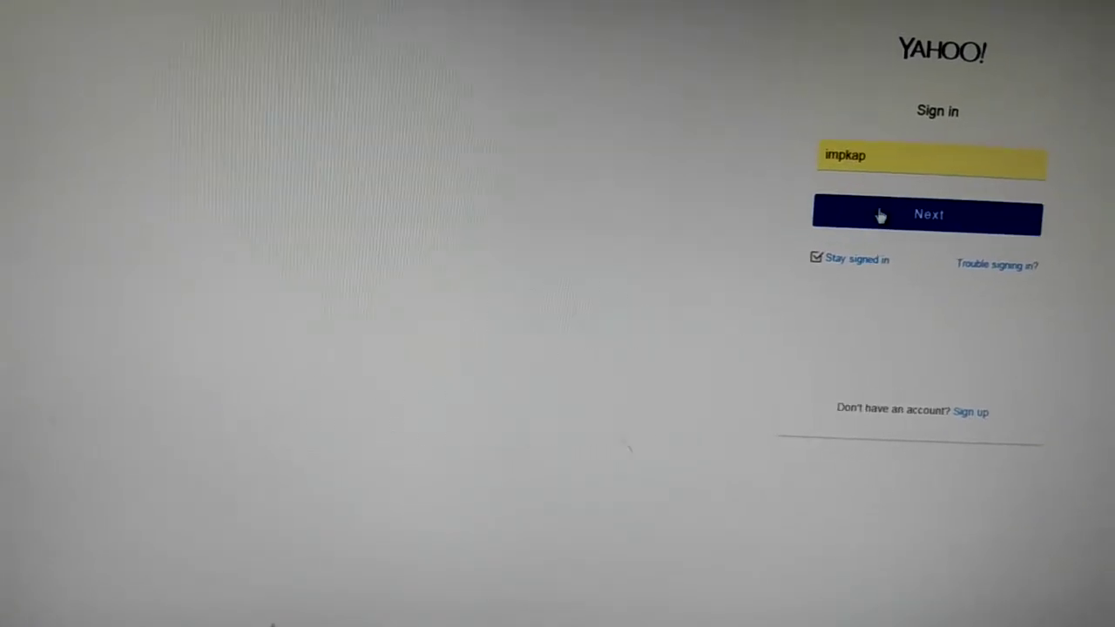
Continue sign-in with the entered Yahoo account name.
{"action": "left_click", "coordinate": [875, 240]}
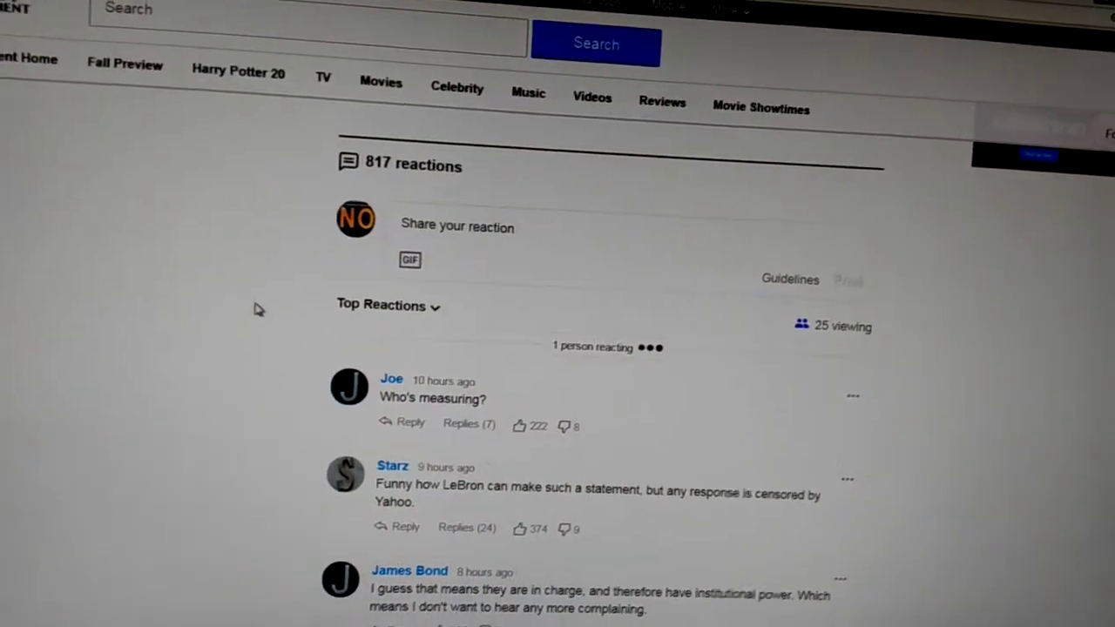
{"action": "scroll", "coordinate": [267, 318], "scroll_direction": "up", "scroll_amount": 3}
{"action": "scroll", "coordinate": [244, 331], "scroll_direction": "up", "scroll_amount": 3}
{"action": "scroll", "coordinate": [232, 350], "scroll_direction": "up", "scroll_amount": 3}
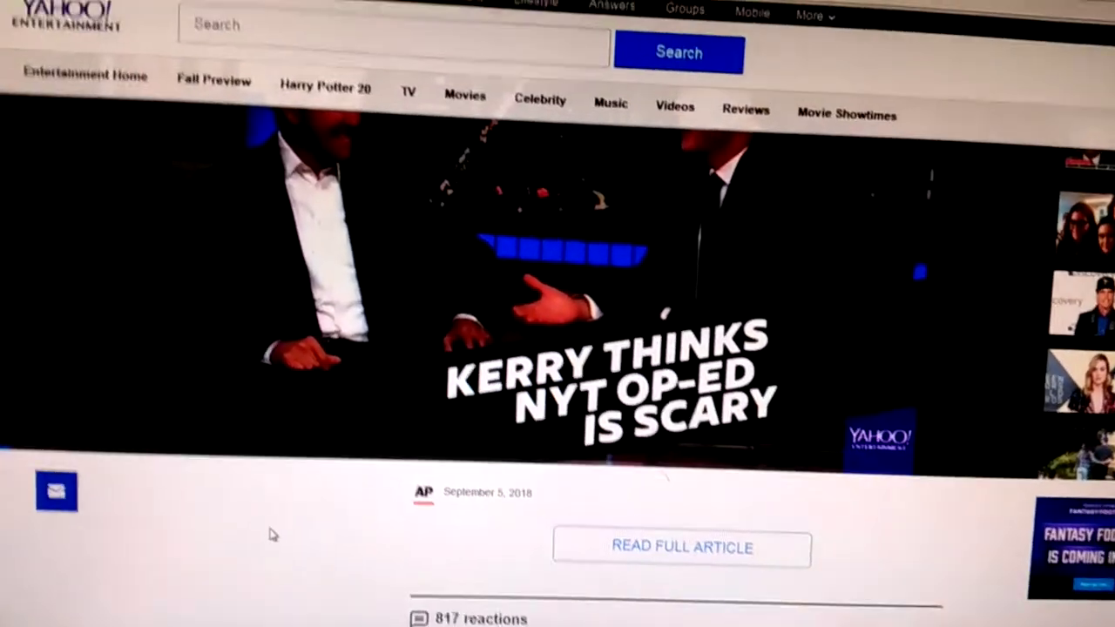
{"action": "scroll", "coordinate": [261, 531], "scroll_direction": "up", "scroll_amount": 3}
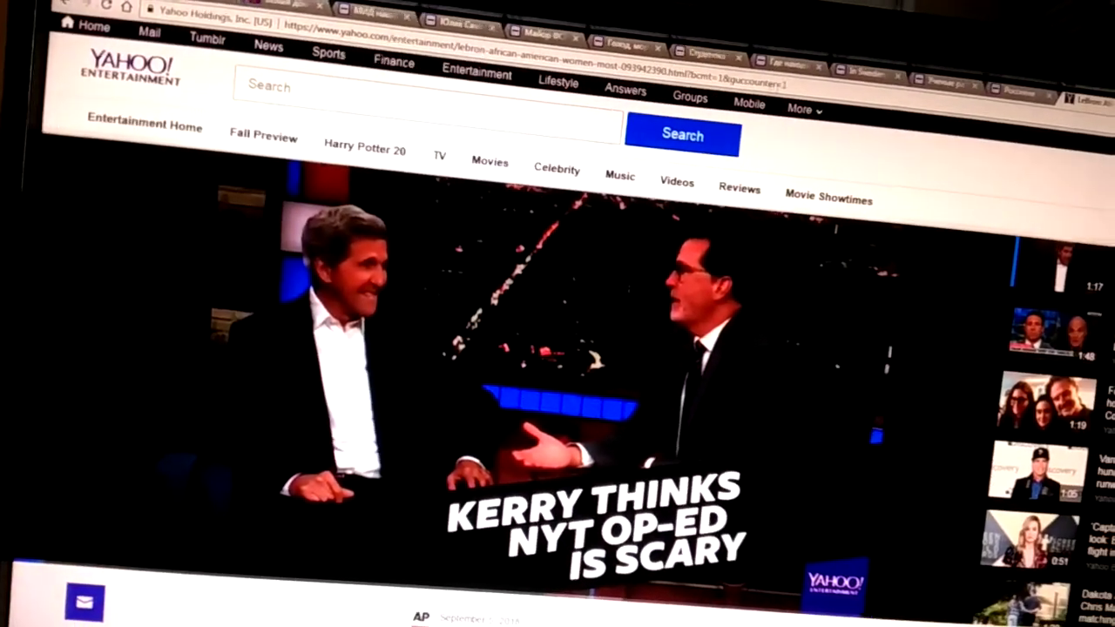
{"action": "key", "text": "ctrl+l"}
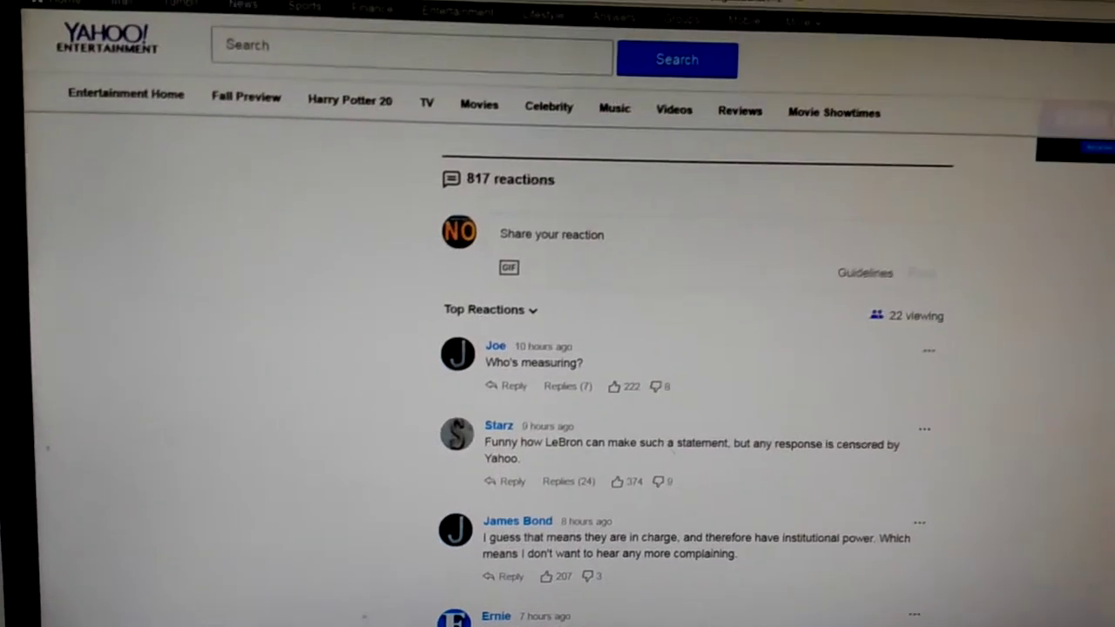
{"action": "scroll", "coordinate": [717, 459], "scroll_direction": "up", "scroll_amount": 5}
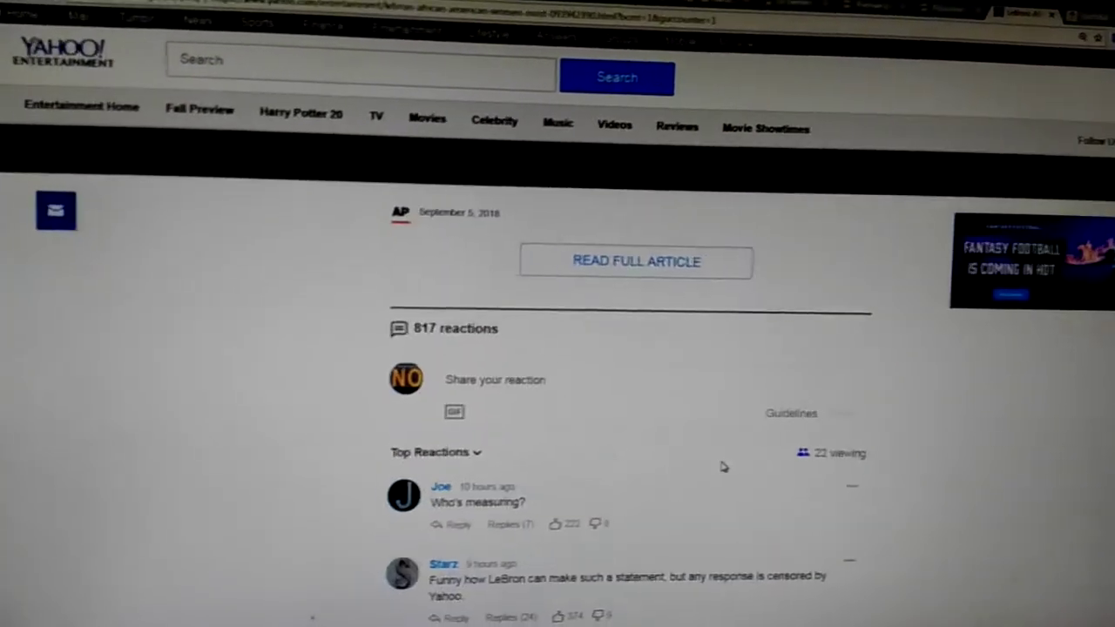
{"action": "scroll", "coordinate": [697, 459], "scroll_direction": "up", "scroll_amount": 3}
{"action": "scroll", "coordinate": [621, 459], "scroll_direction": "up", "scroll_amount": 2}
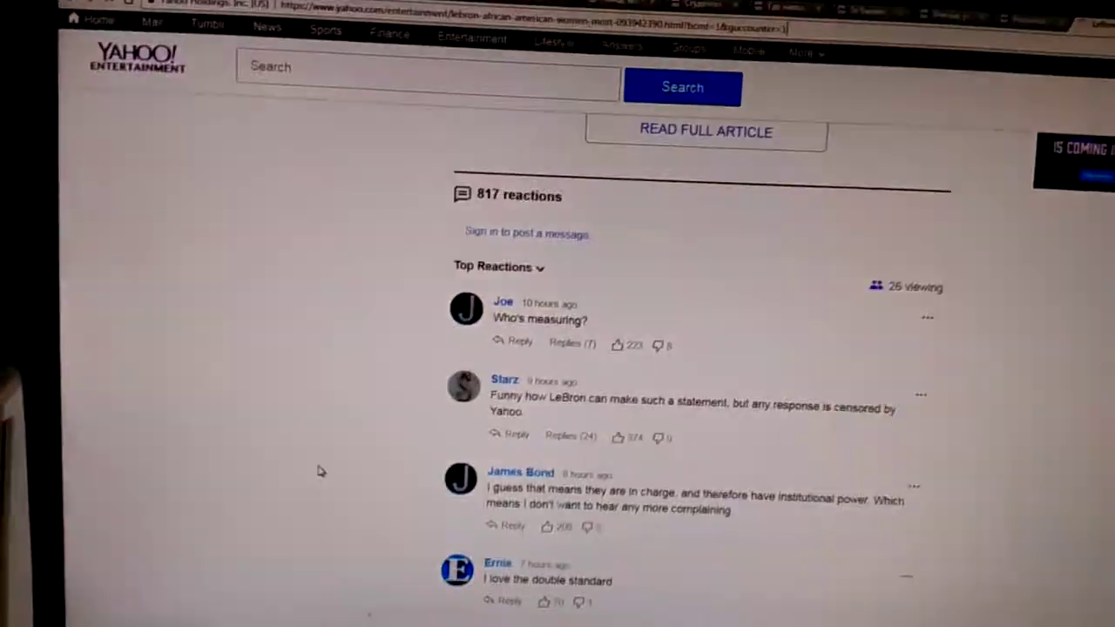
{"action": "scroll", "coordinate": [558, 392], "scroll_direction": "up", "scroll_amount": 4}
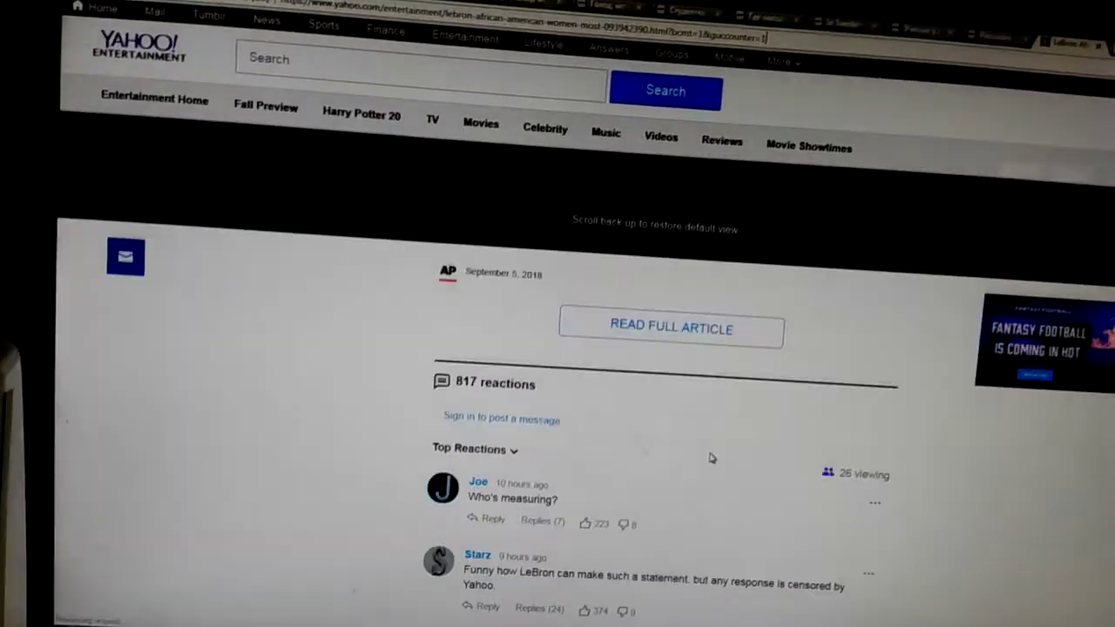